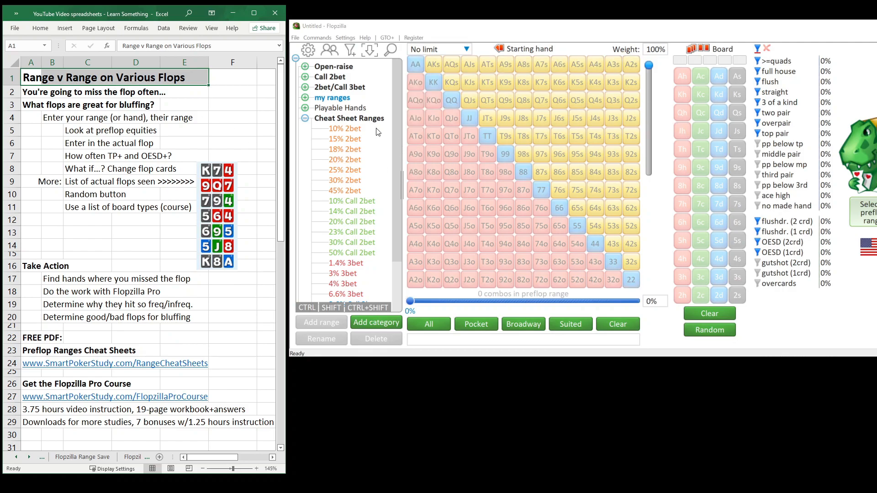
click(331, 263)
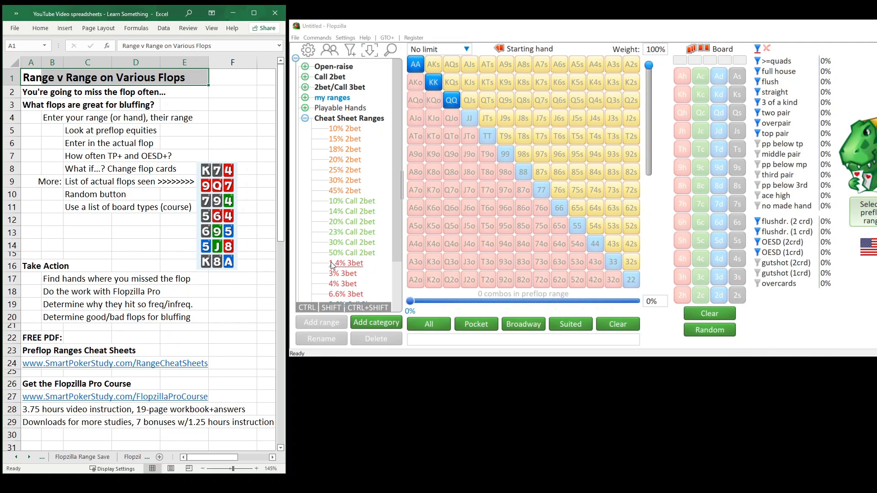
click(30, 348)
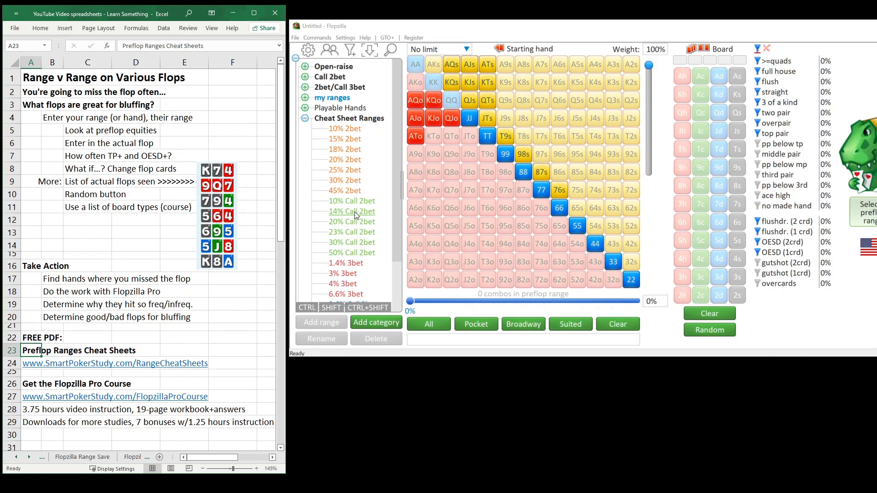
click(34, 94)
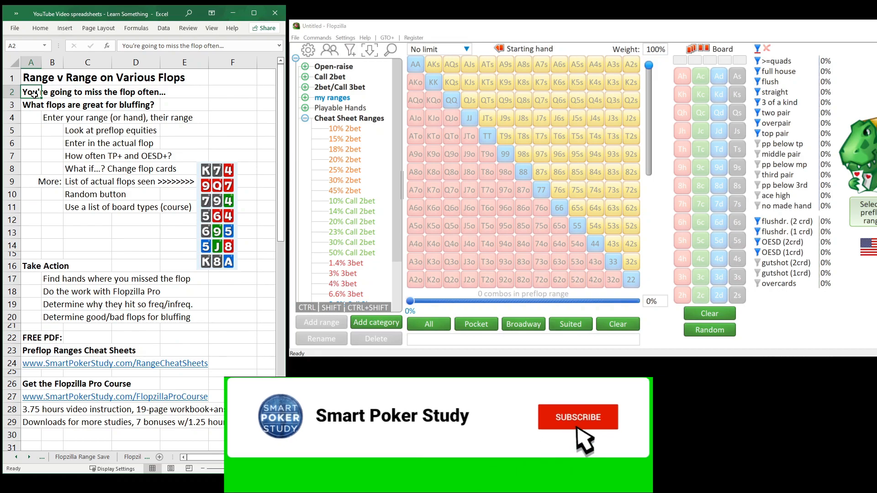
- Load the 20% 2bet range from the Cheat Sheet Ranges and turn off the four flush draw and OESD statistics filters
click(350, 160)
double_click(352, 160)
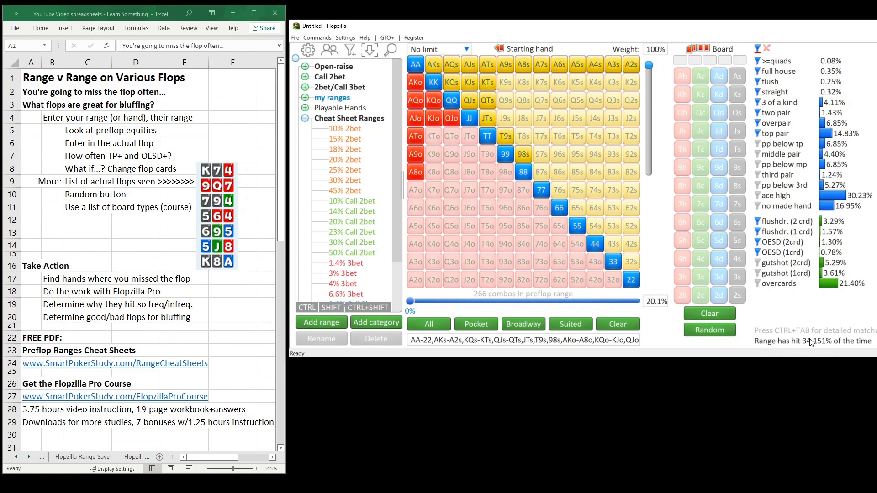
click(758, 252)
click(758, 243)
click(758, 232)
click(757, 222)
- Go to the worksheet note on entering both ranges and switch Flopzilla to its multiple-range view
click(30, 106)
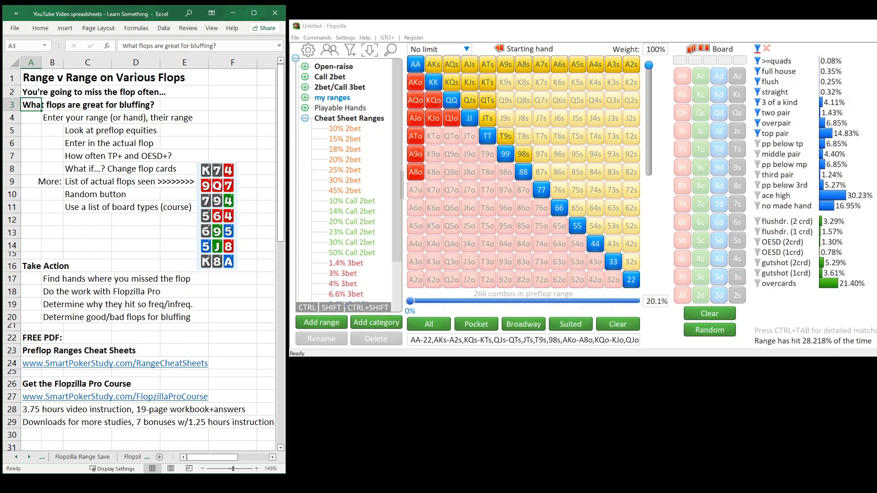
click(55, 119)
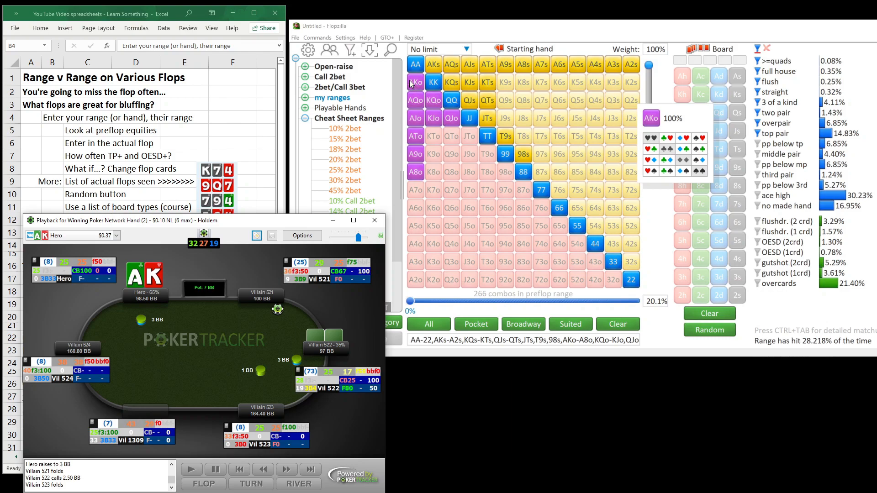
click(330, 54)
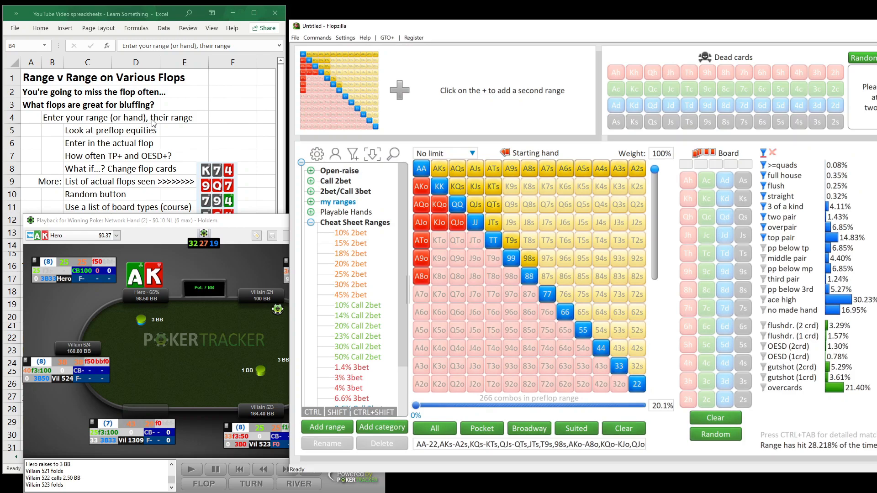
- In the PokerTracker hand replay, examine Villain 522's Call Preflop 2Bet statistics, overall and from the small blind
click(210, 325)
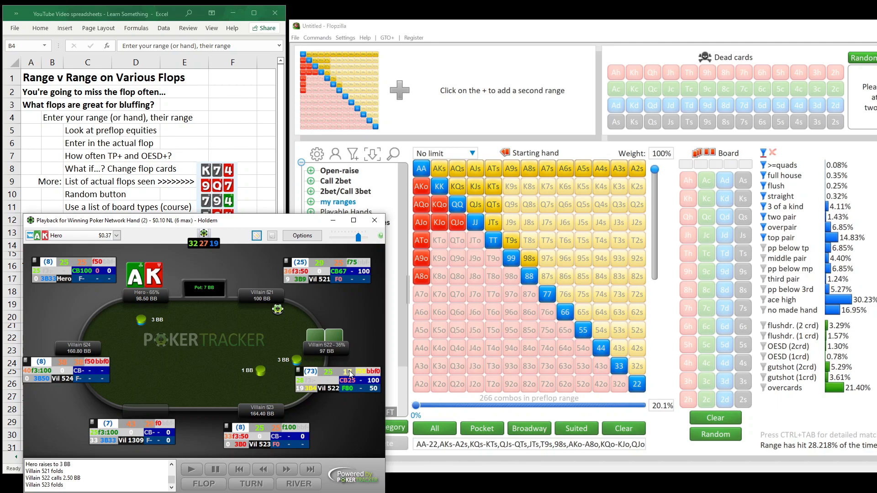
mouse_move(302, 392)
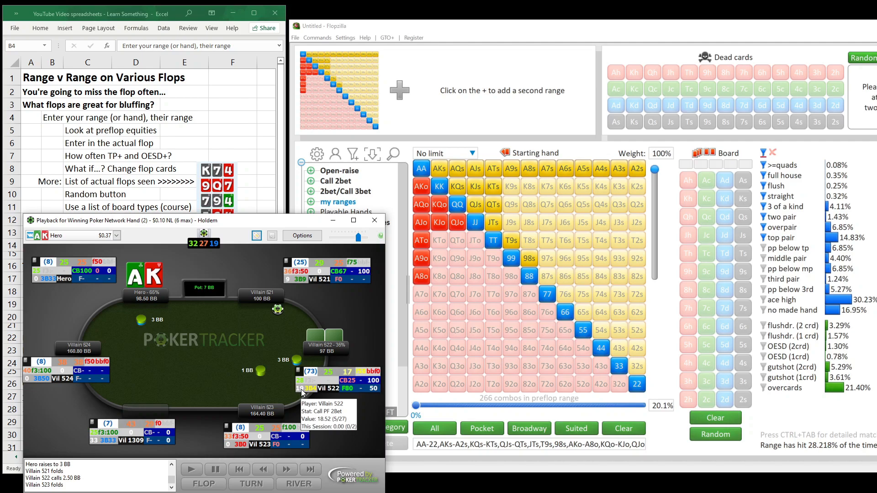
click(302, 392)
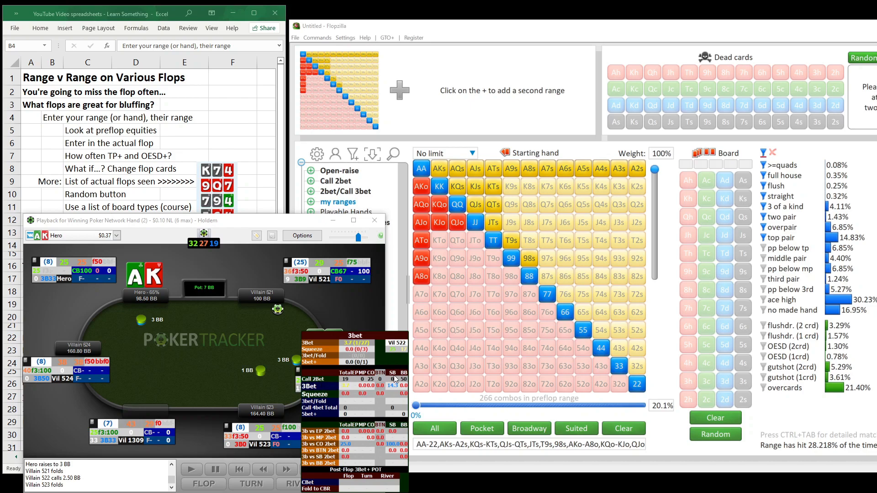
mouse_move(393, 383)
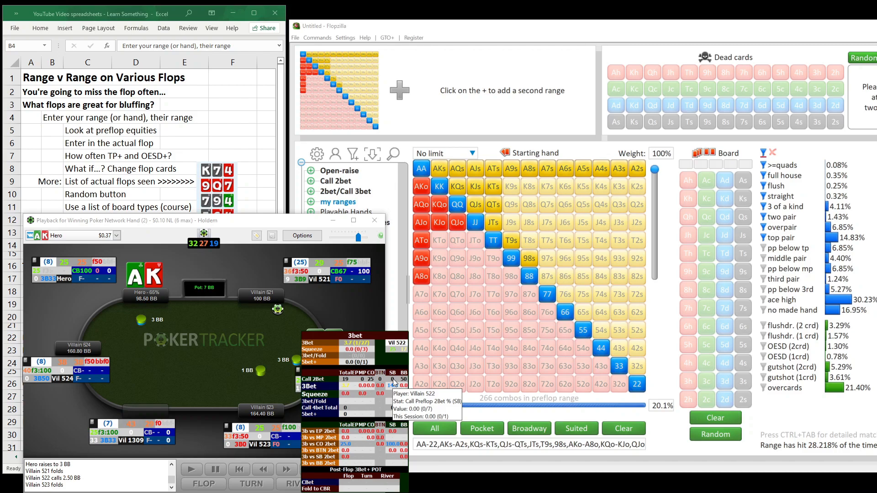
- In Flopzilla, add a second range and load the 10% Call 2bet cheat sheet range into it
click(400, 91)
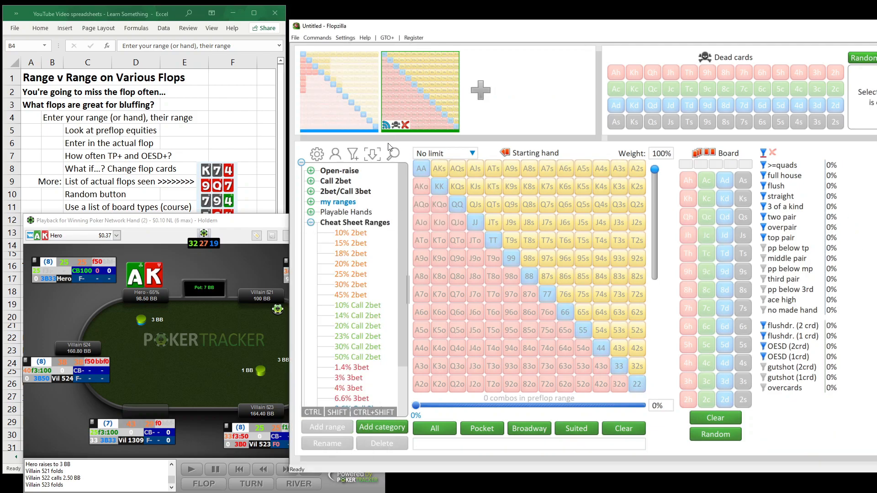
click(359, 305)
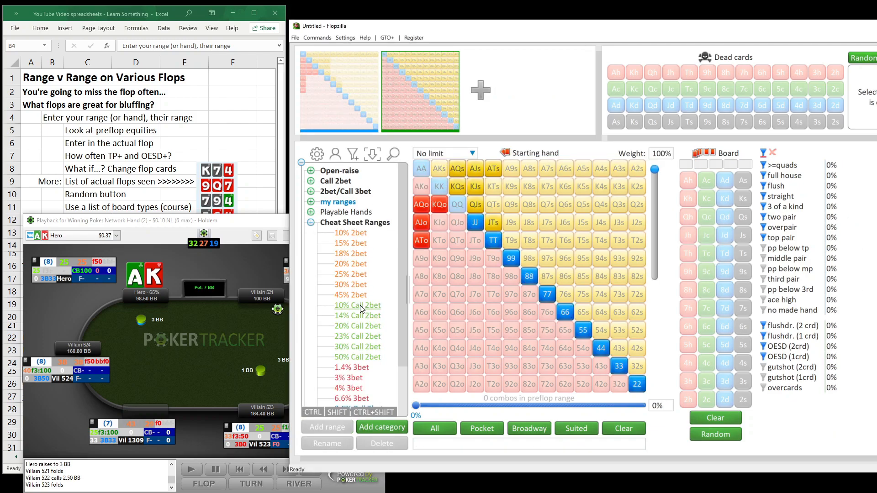
click(360, 305)
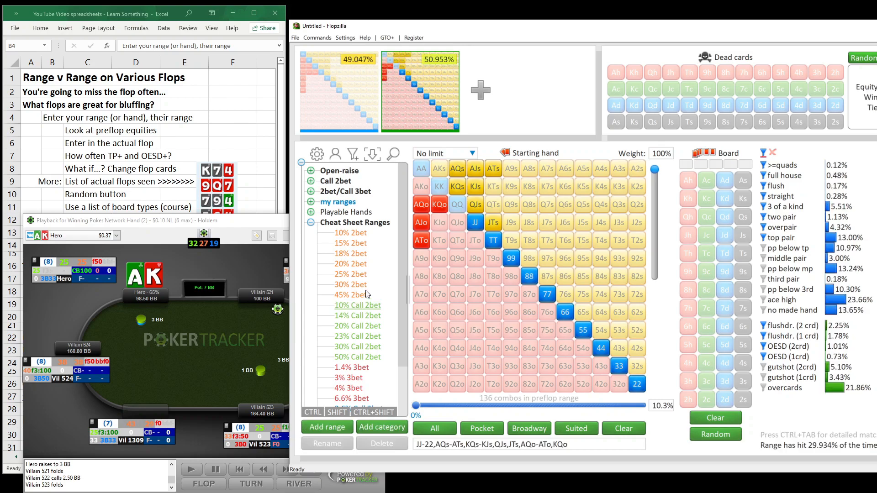
- Return to the first range and compare the two ranges' preflop equities, following the worksheet note
click(354, 100)
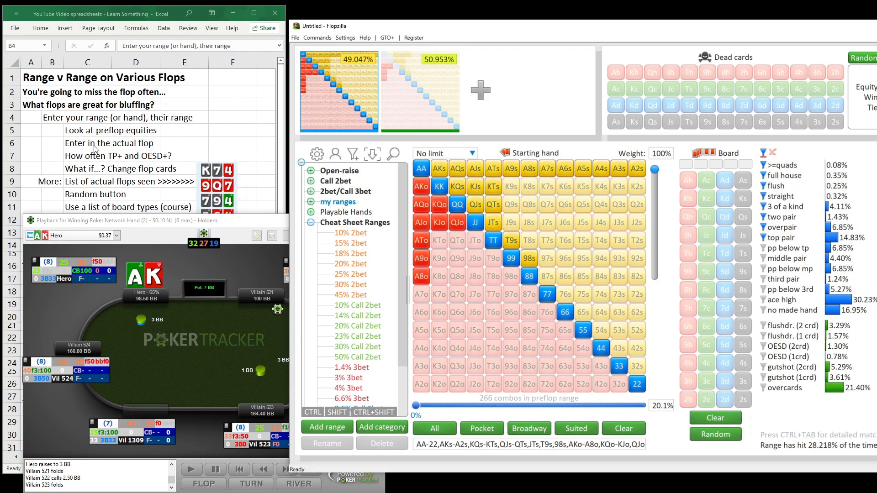
click(111, 133)
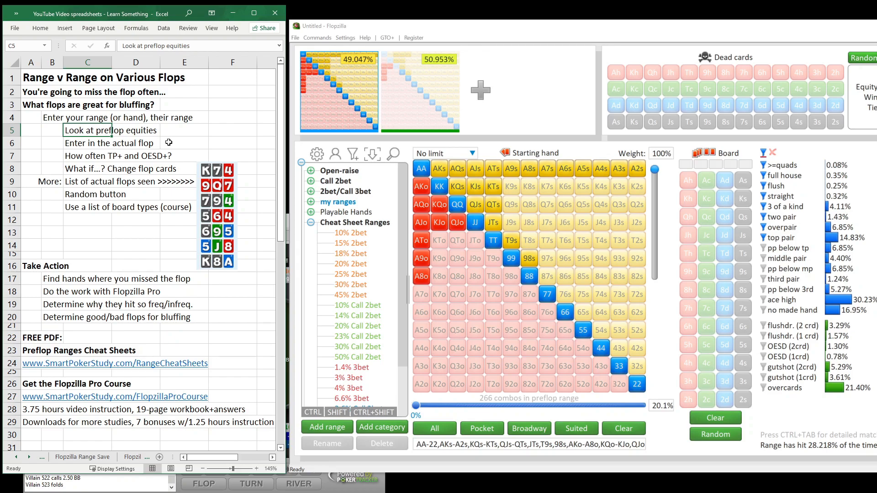
mouse_move(321, 92)
mouse_move(406, 103)
mouse_move(433, 75)
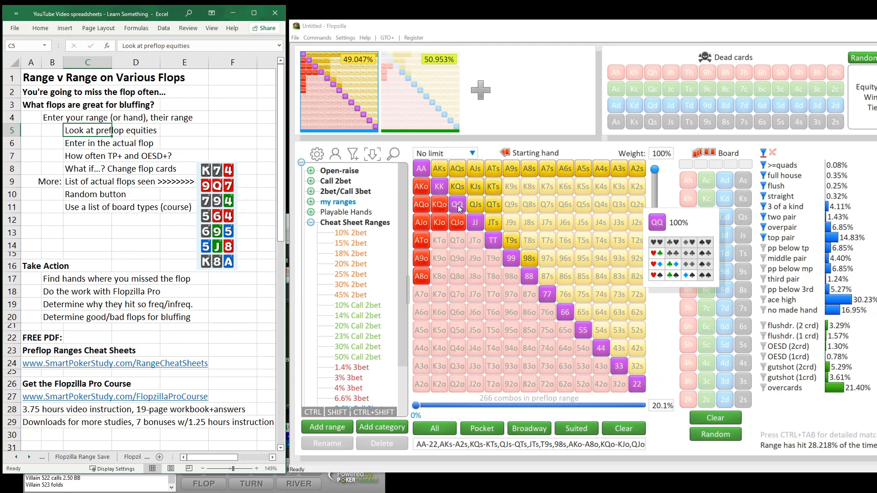
- Check Villain 522's VPIP in the PokerTracker replay and advance the hand to the flop
click(154, 479)
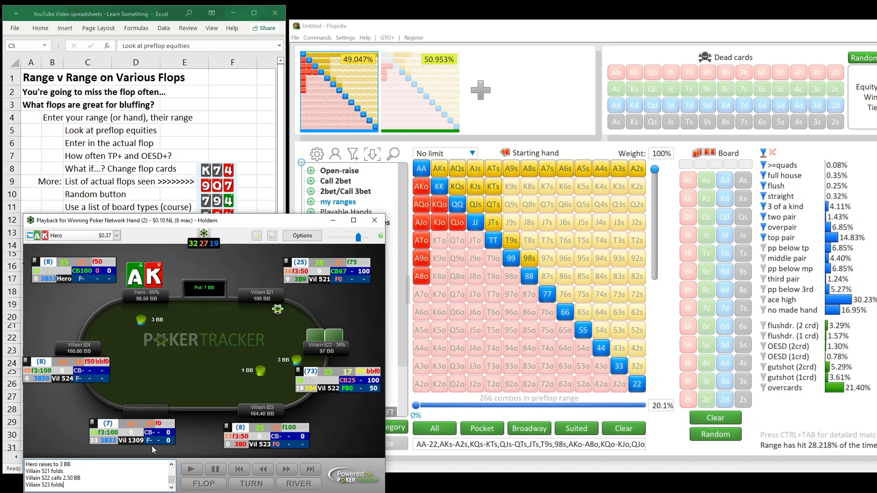
mouse_move(329, 372)
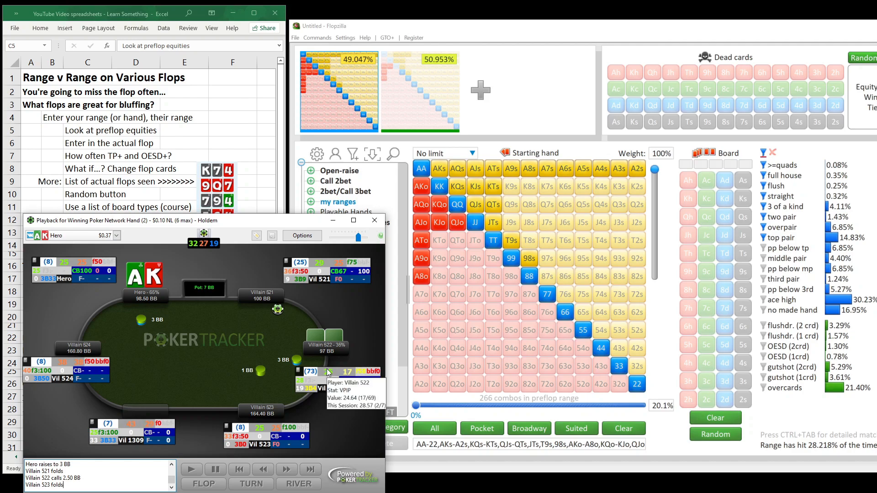
click(78, 137)
click(78, 142)
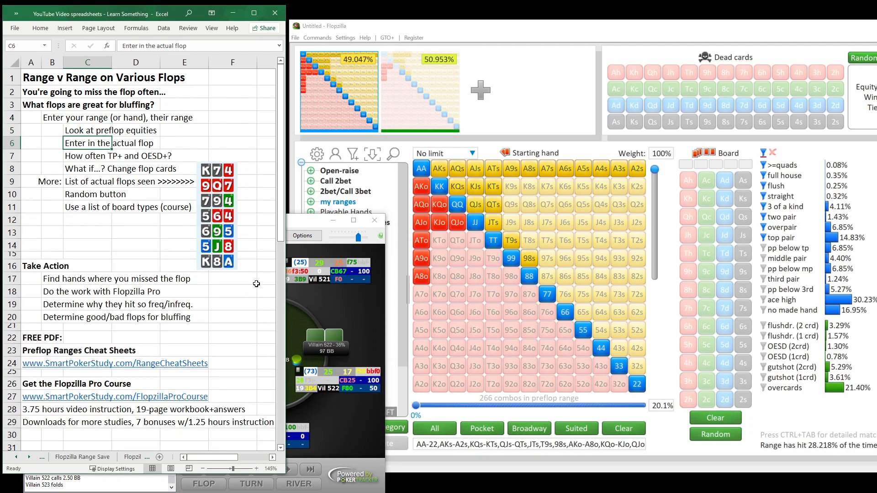
click(298, 309)
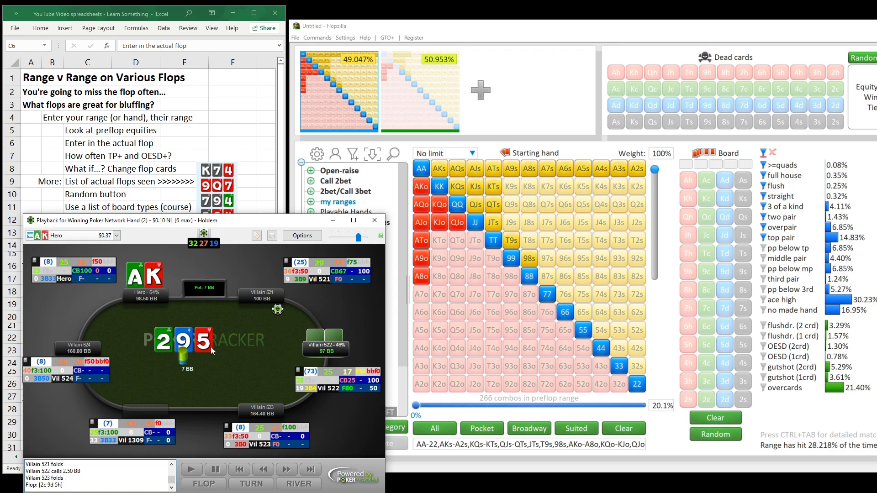
- In Flopzilla, set the board to the flop 2c 9d 5h
click(704, 402)
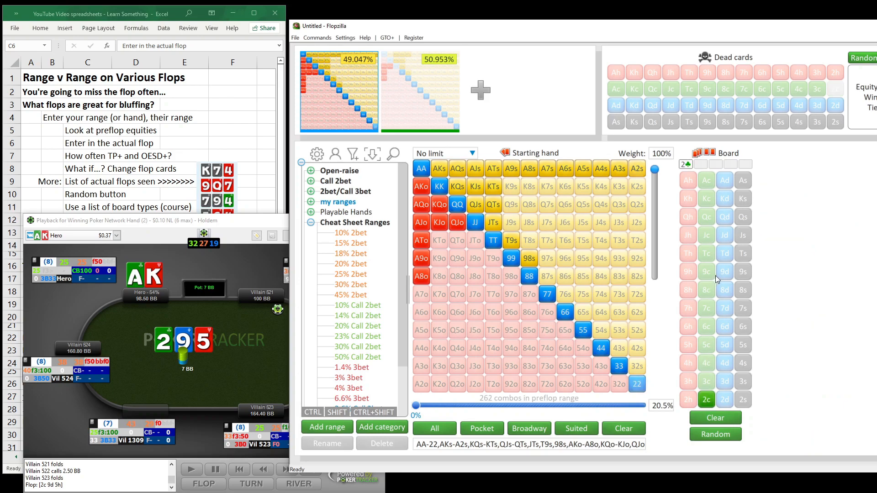
click(725, 272)
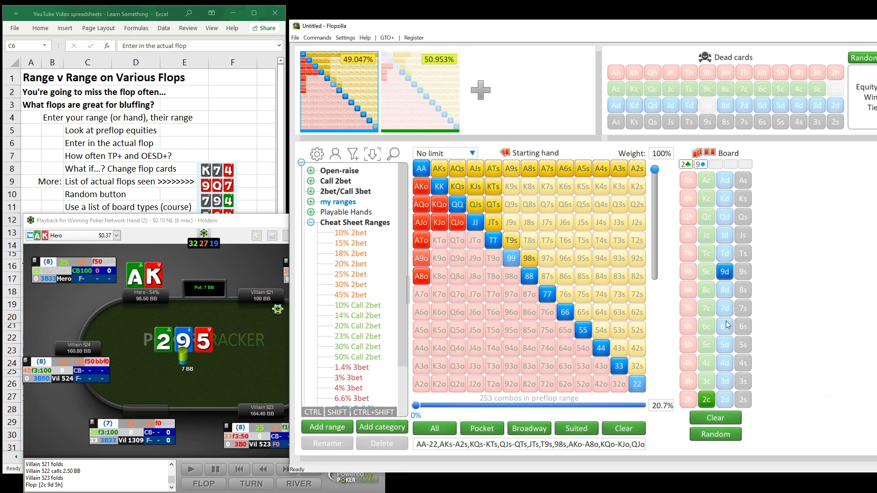
click(688, 346)
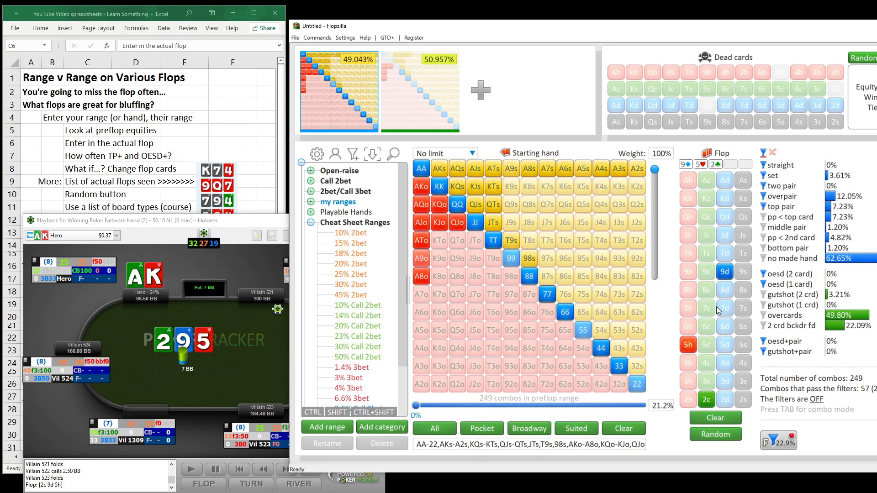
- Examine how the caller's range hits this flop and play the PokerTracker hand through the flop action
mouse_move(360, 117)
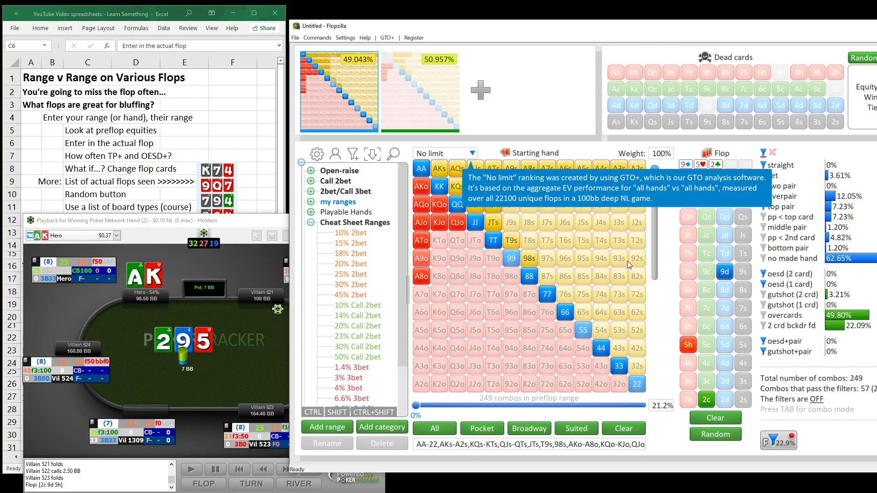
click(450, 106)
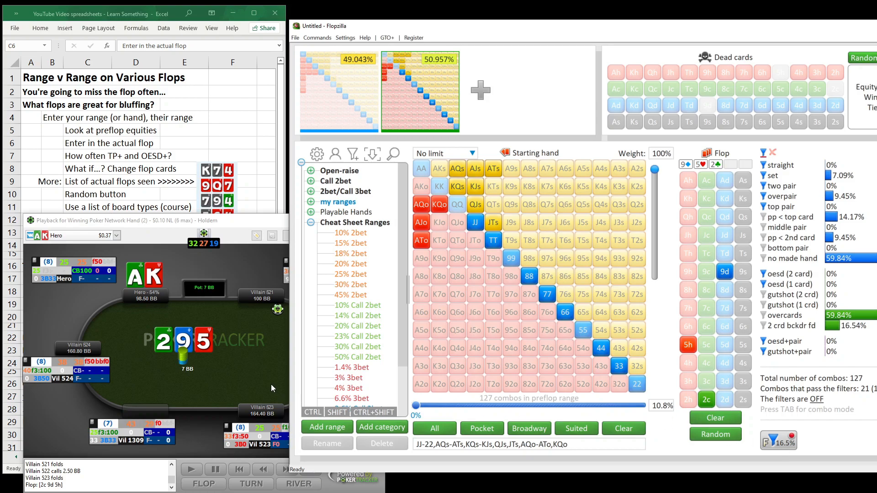
click(252, 380)
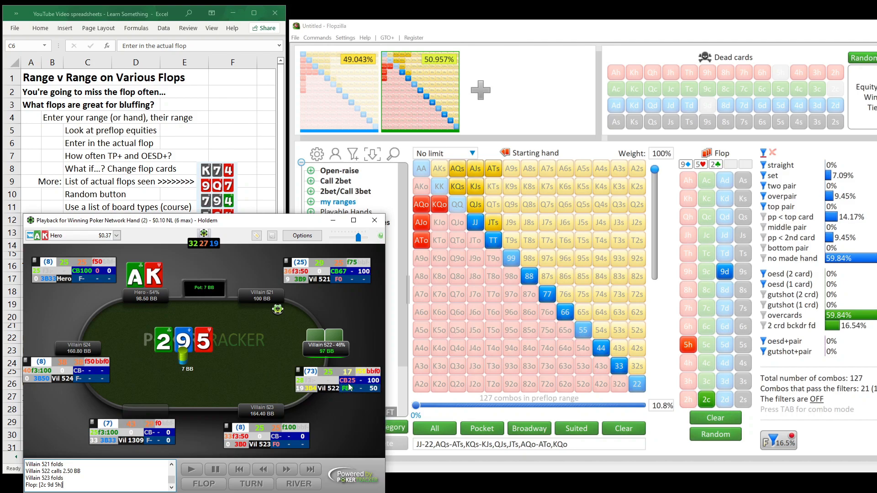
mouse_move(350, 382)
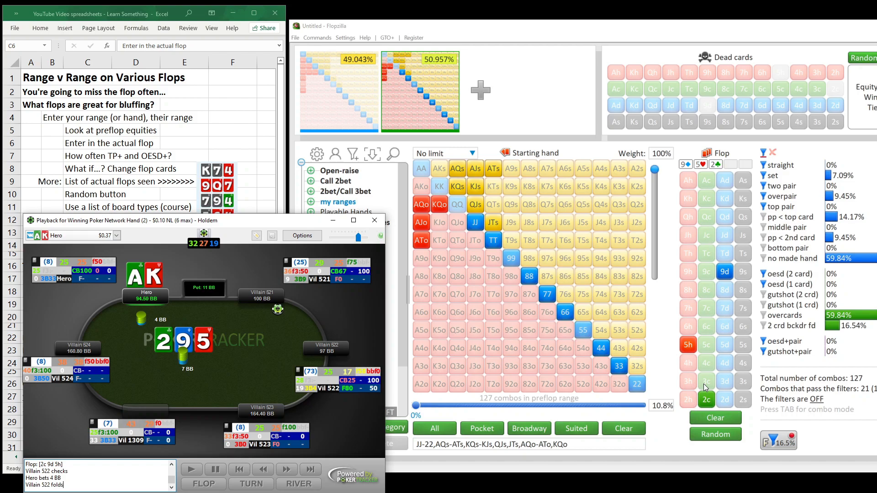
- Move down the worksheet notes to the what-if item and replace the 2c on the Flopzilla flop with 8c
click(122, 143)
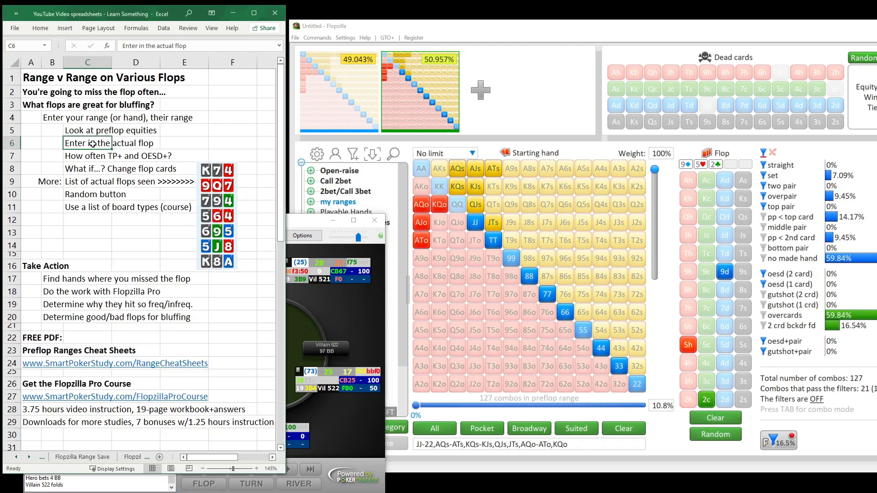
click(85, 156)
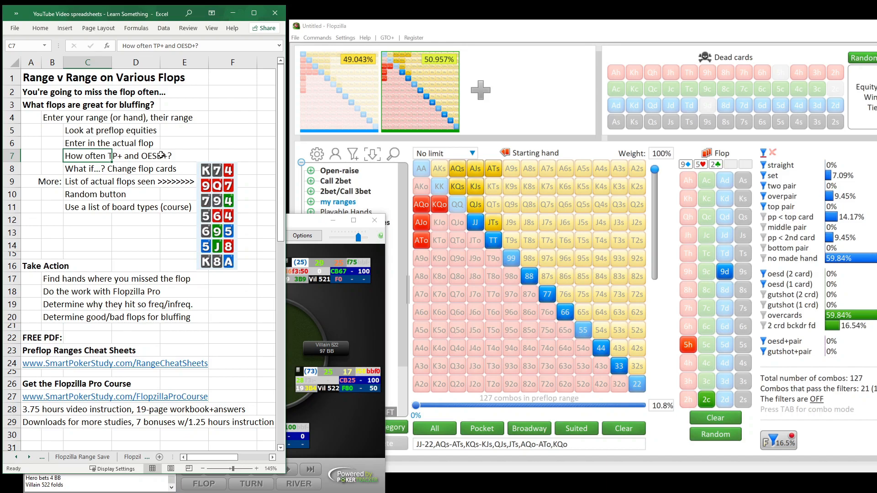
click(81, 168)
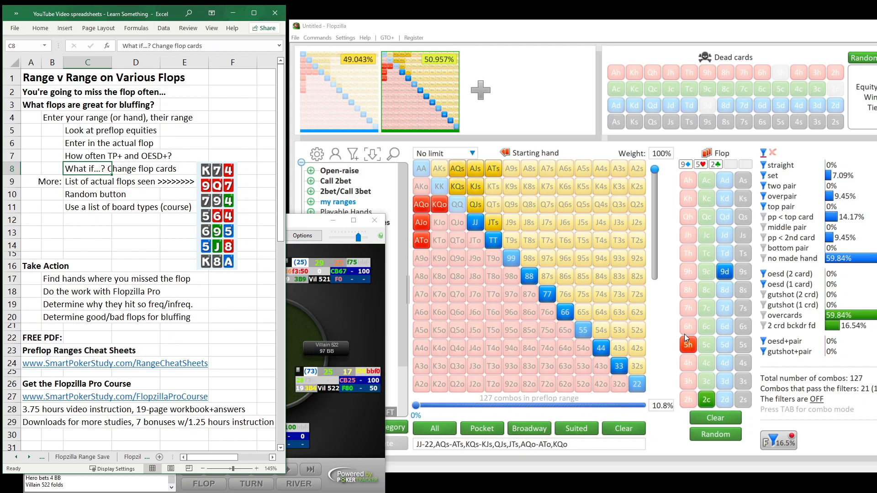
click(706, 401)
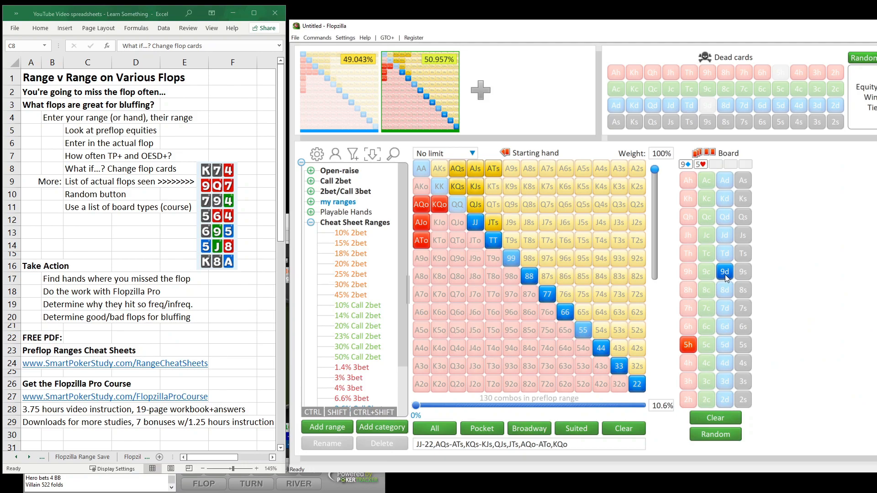
click(703, 292)
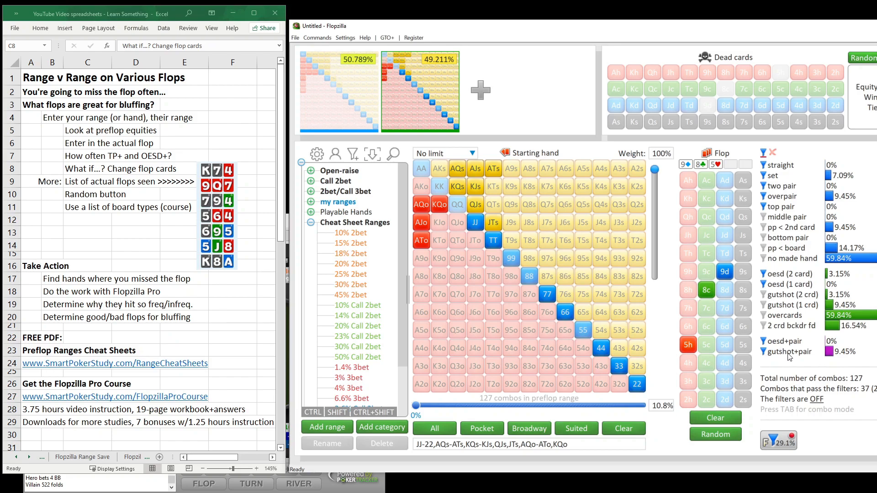
mouse_move(836, 357)
- Replace the 8c on the flop with Jc and examine how the caller's 10% Call 2bet range hits it
click(706, 294)
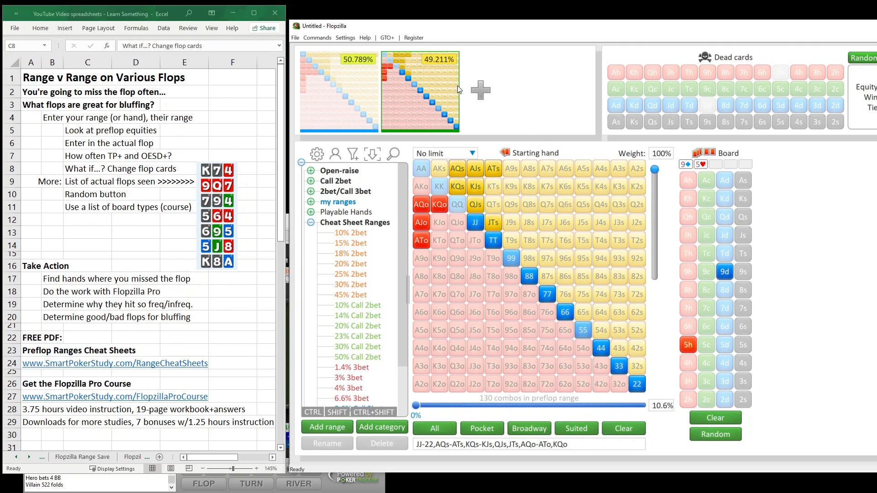
mouse_move(476, 178)
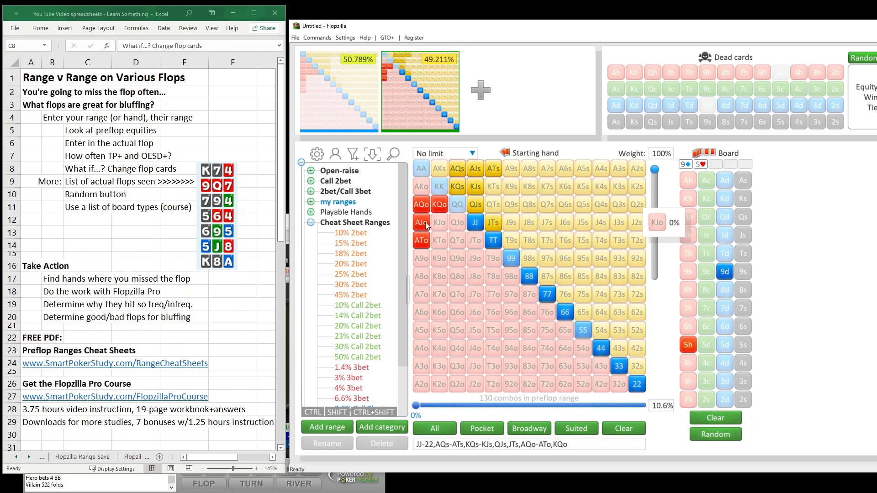
click(707, 236)
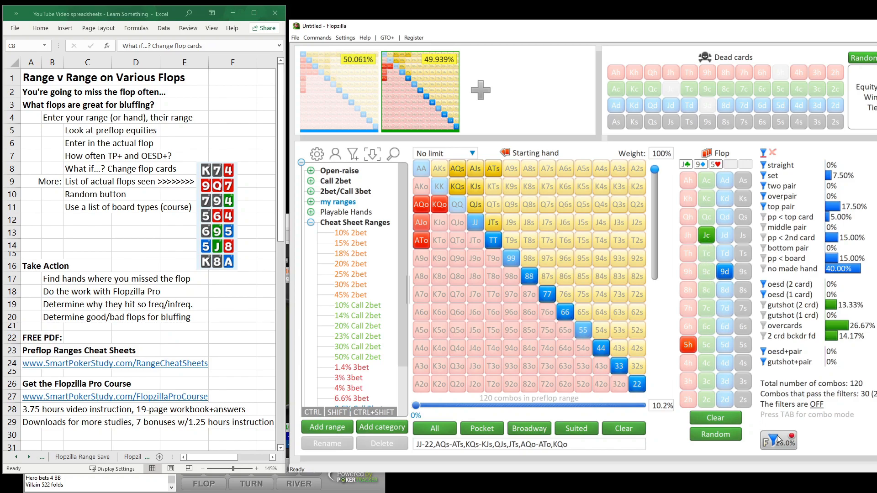
mouse_move(831, 182)
mouse_move(839, 311)
- Clear the board, move to the worksheet's actual-flops note, and enter Qh 9h 7h with the 20% 2bet range selected
click(734, 418)
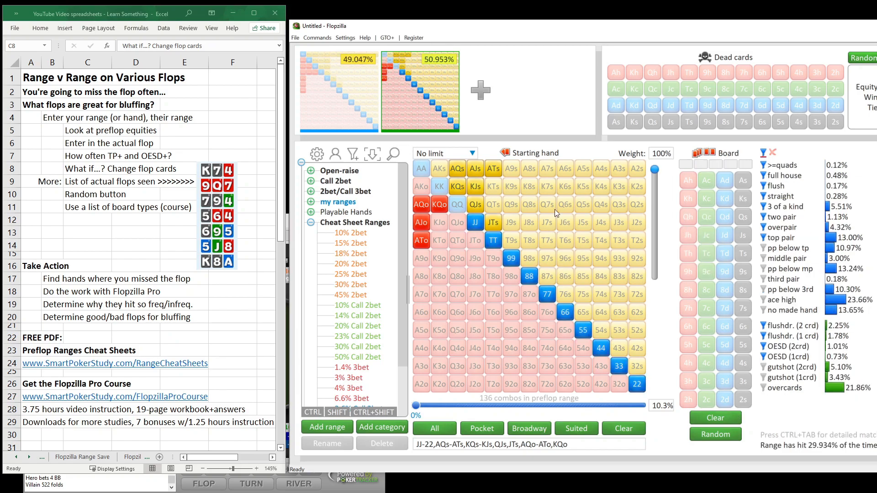
click(77, 183)
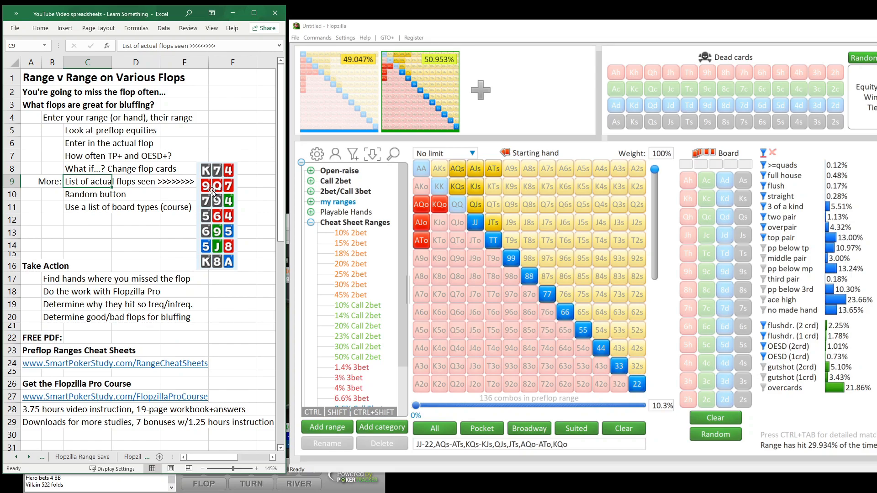
click(335, 103)
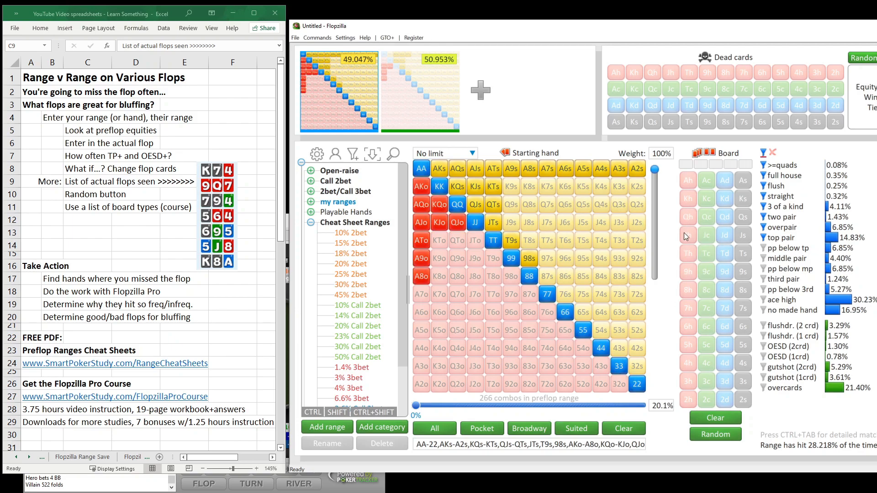
click(687, 217)
click(688, 271)
click(689, 308)
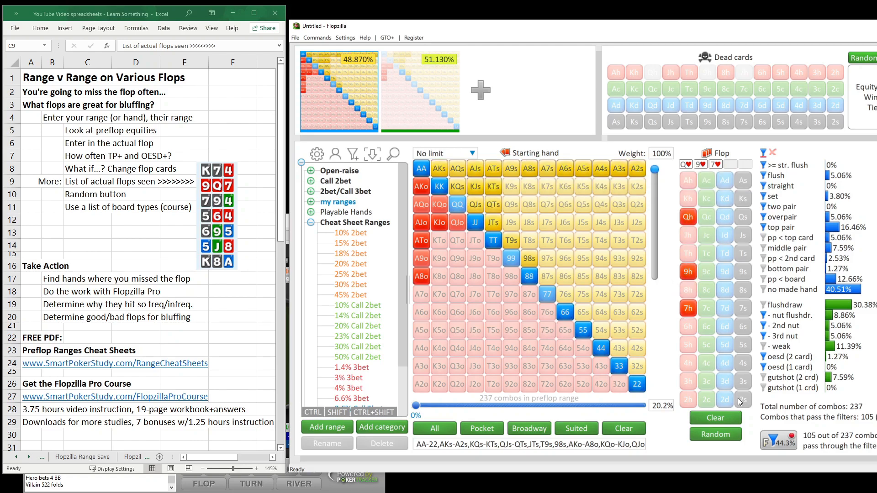
- Compare how the 2bet and caller ranges hit the Qh 9h 7h flop, checking the flush-draw and open-ended straight-draw filters
click(764, 305)
mouse_move(451, 115)
click(404, 94)
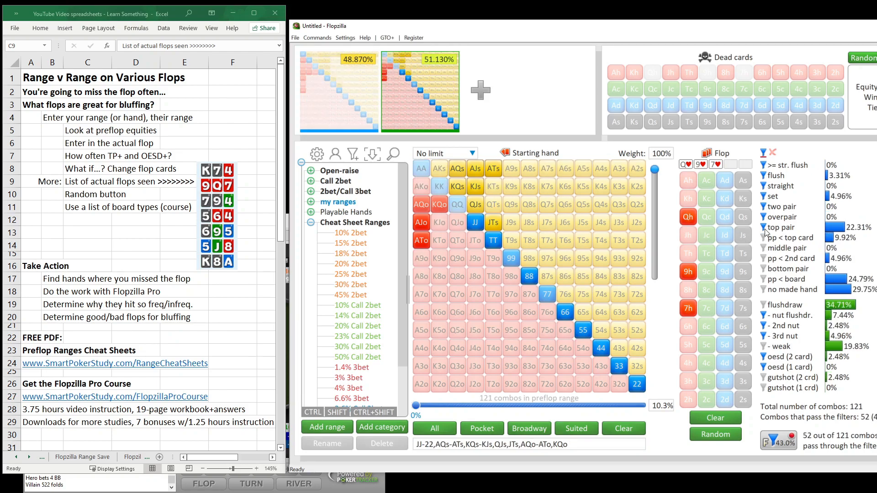
click(763, 304)
click(763, 346)
click(764, 346)
click(764, 357)
click(764, 367)
- Clear the board and enter the flop Ad Ks 8s
click(706, 421)
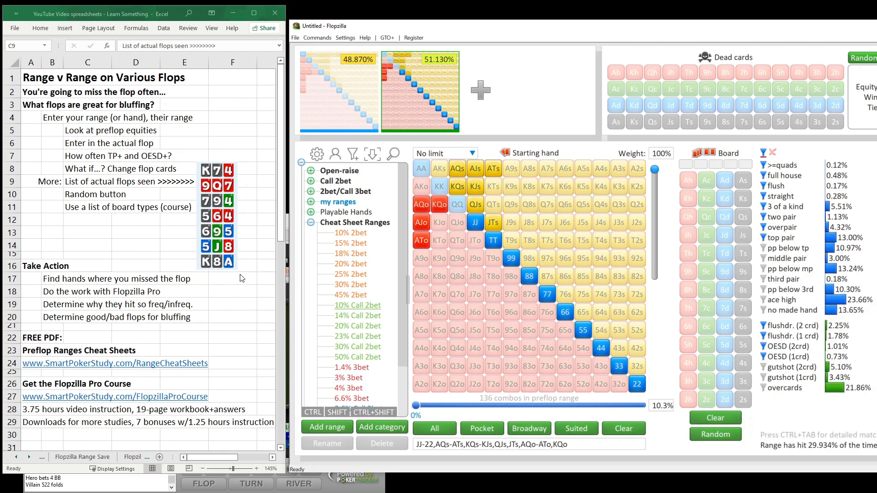
click(723, 180)
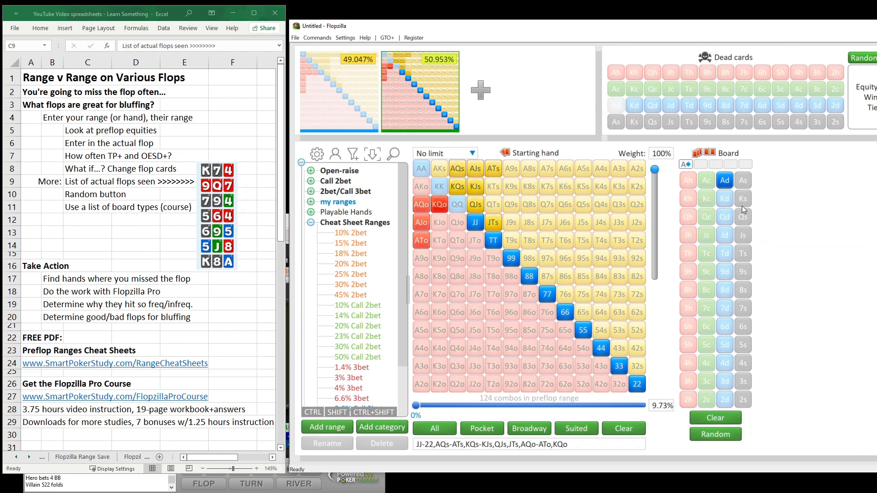
click(743, 201)
click(743, 293)
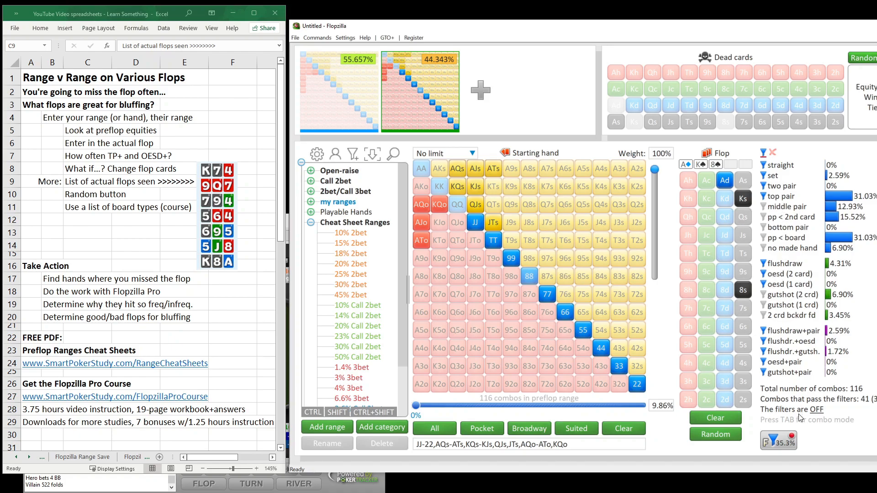
- Compare how the 2bet and caller ranges hit the Ad Ks 8s flop, referring to the PokerTracker hand replay
click(355, 98)
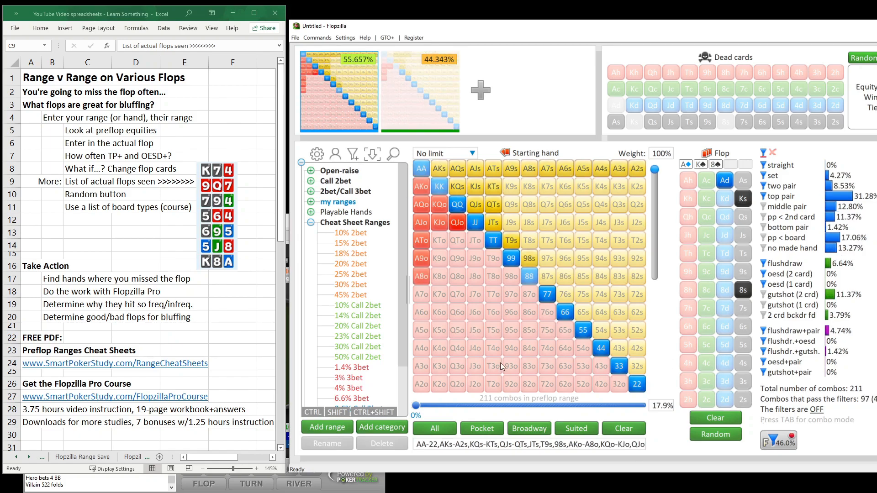
click(167, 484)
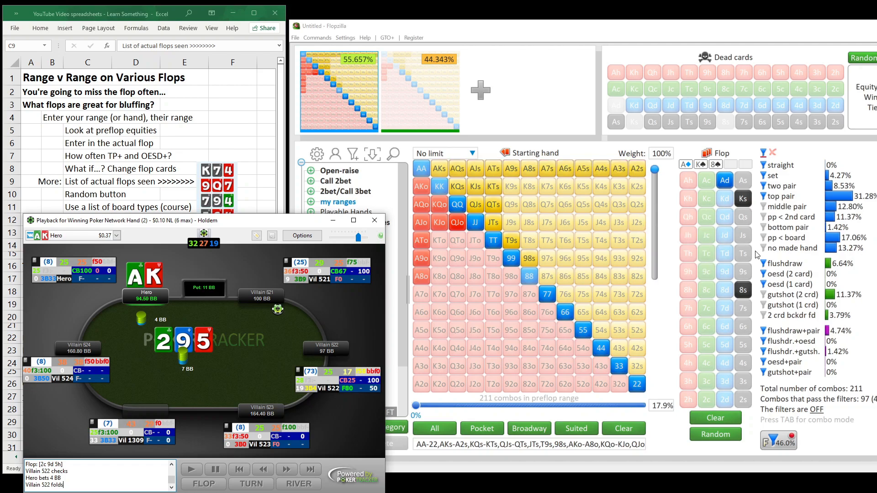
click(455, 109)
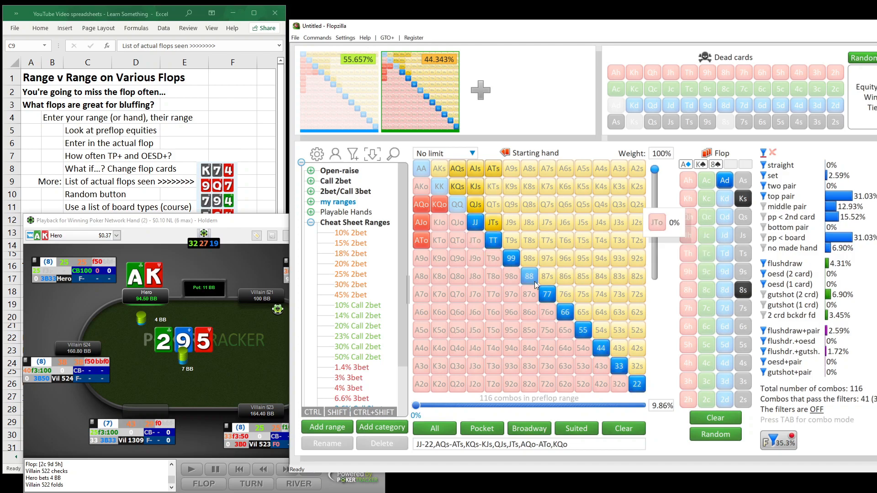
mouse_move(529, 280)
- Move to the worksheet's random-flop note, clear the Flopzilla board, and generate a random flop to compare both ranges on
click(219, 155)
click(92, 194)
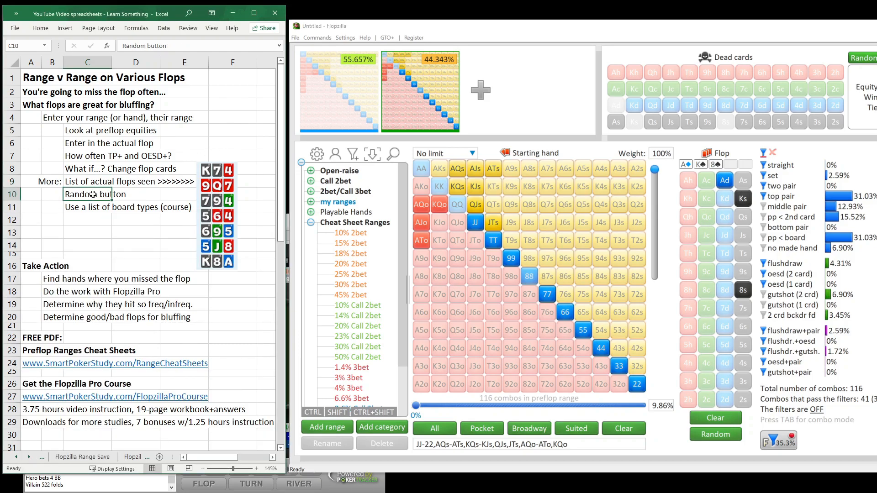
click(721, 419)
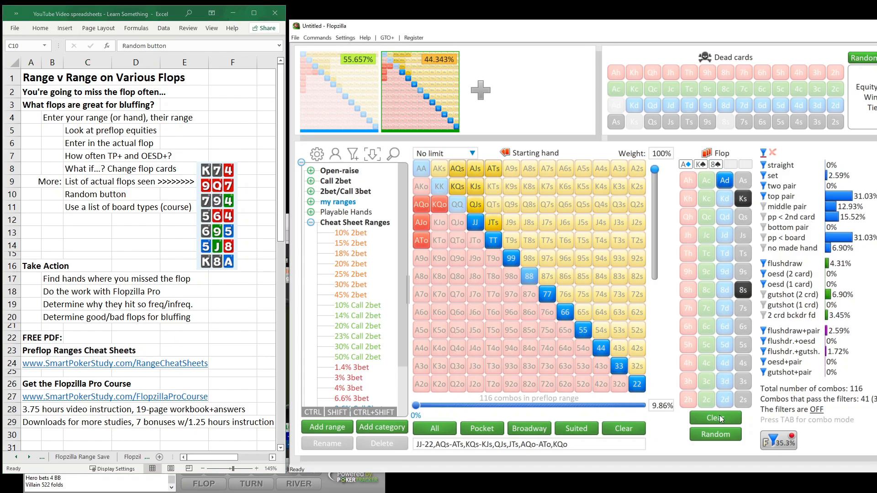
click(350, 89)
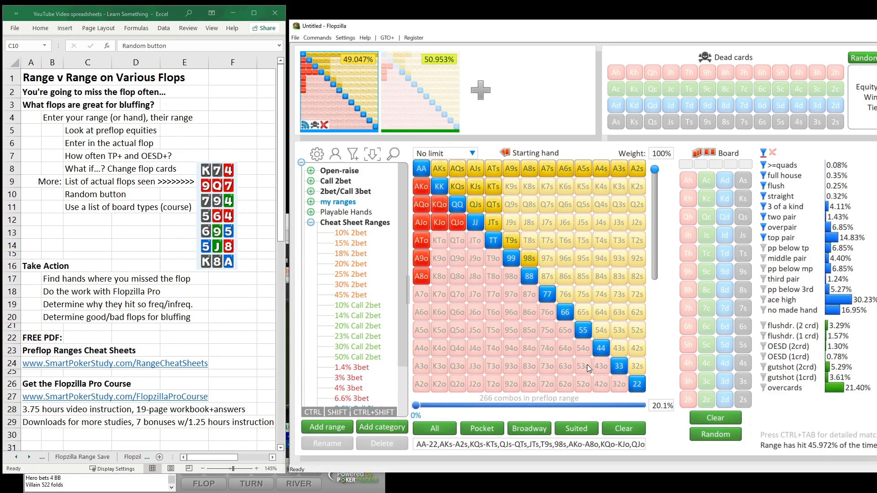
click(711, 436)
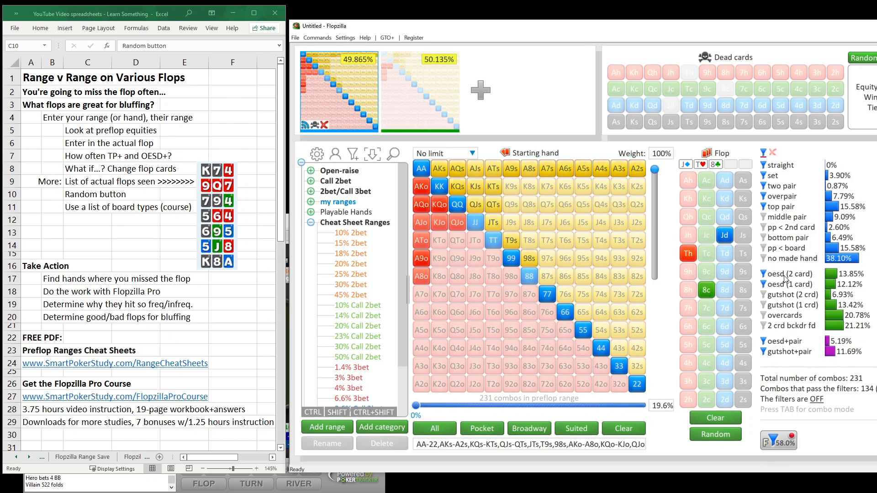
click(425, 106)
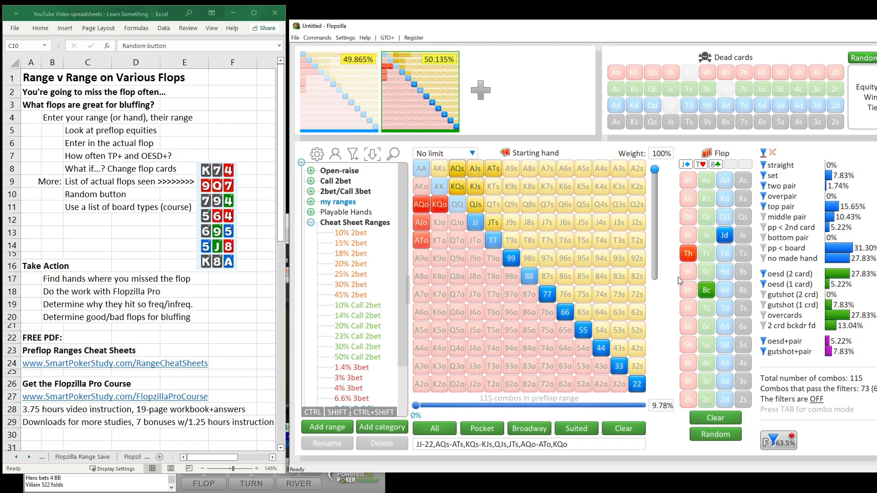
- Replace the 8c on the random flop with 8h and compare how both ranges hit it
click(707, 290)
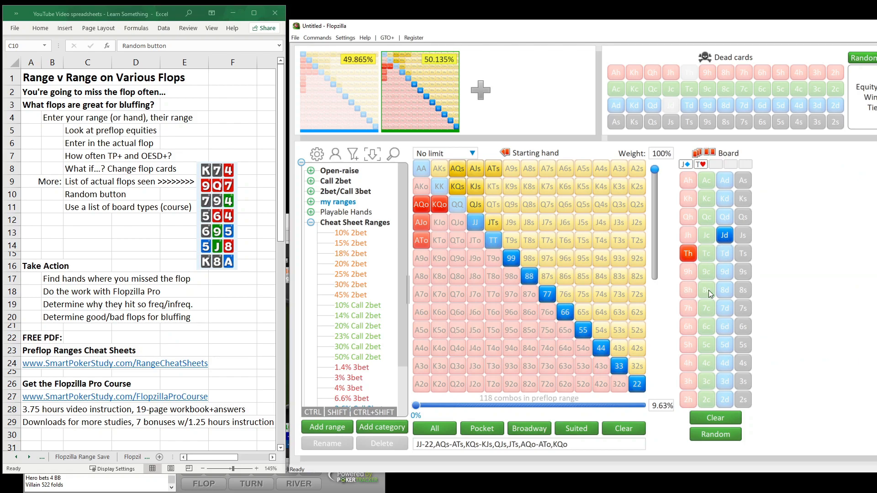
click(688, 289)
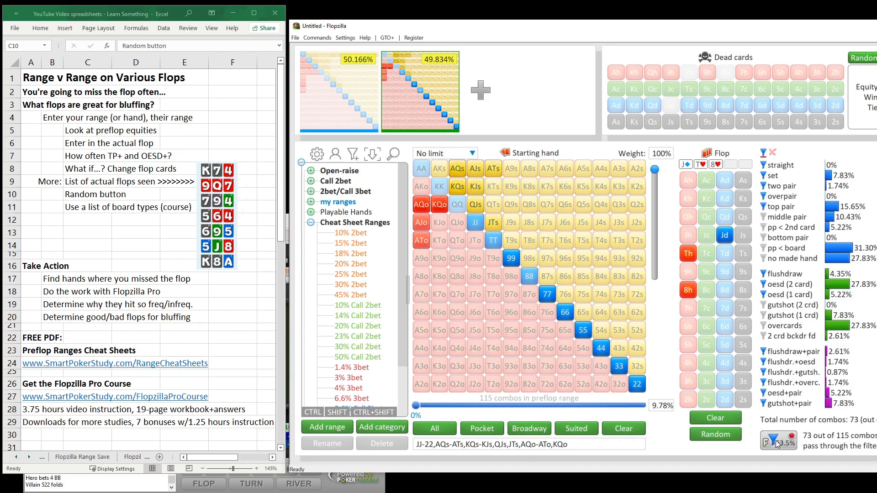
click(343, 76)
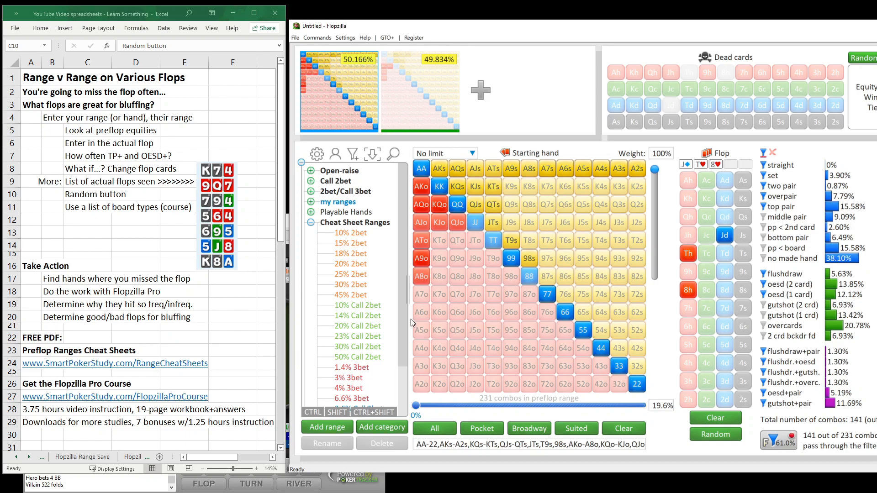
- Check Villain 522's fold to flop CBet stat in the PokerTracker replay and move to the worksheet note on board types
click(159, 482)
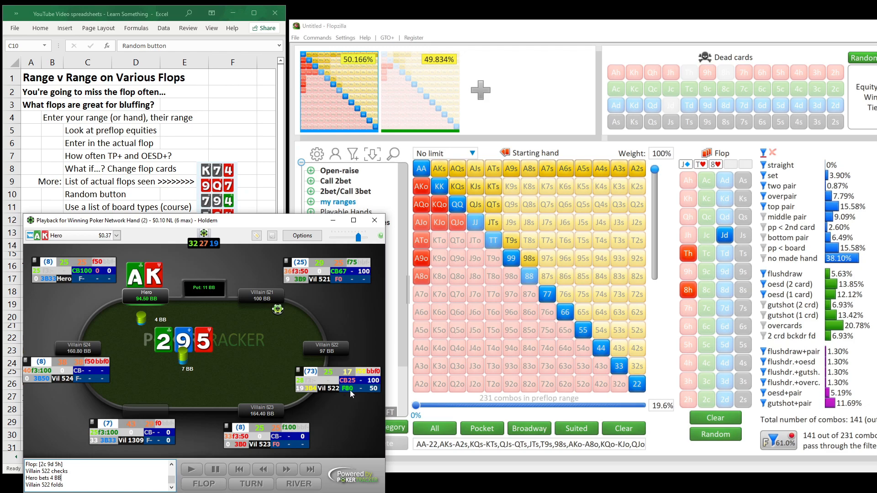
mouse_move(350, 390)
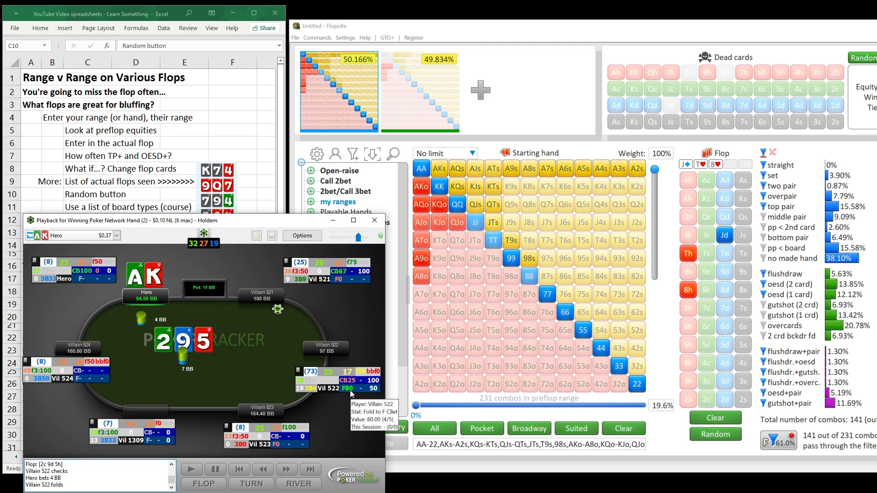
click(124, 192)
click(89, 206)
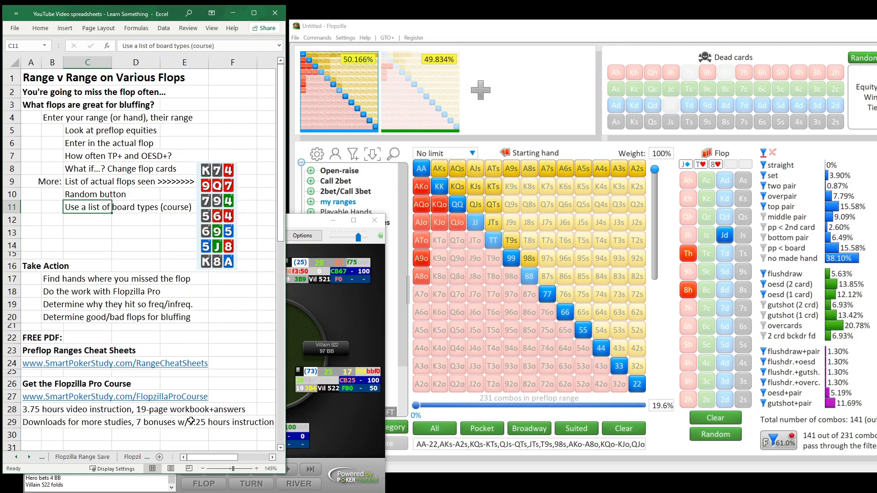
- Review the worksheet's Take Action notes through determining good/bad flops for bluffing, referring to the PokerTracker replay and both Flopzilla ranges
click(28, 267)
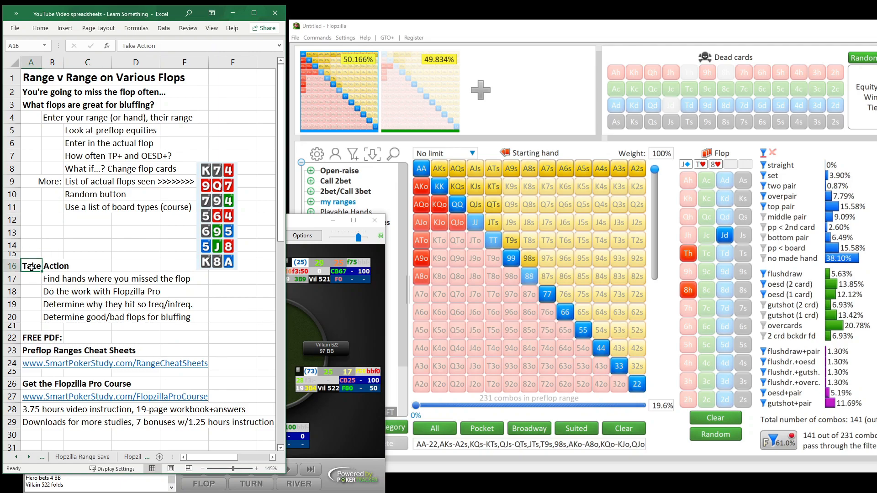
click(52, 279)
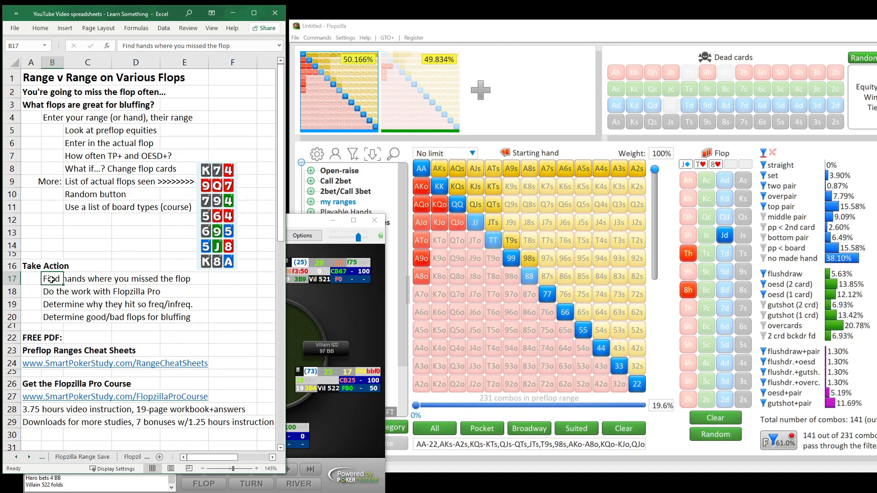
click(49, 291)
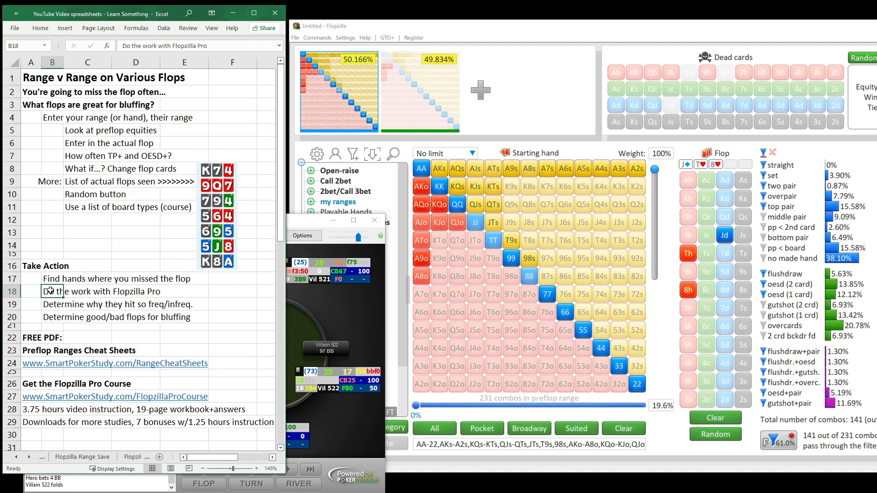
mouse_move(346, 79)
click(315, 311)
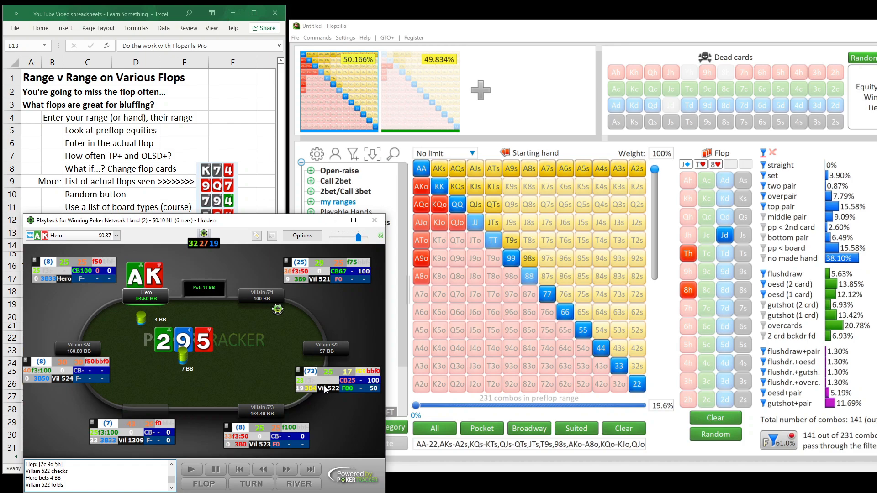
click(156, 167)
click(51, 307)
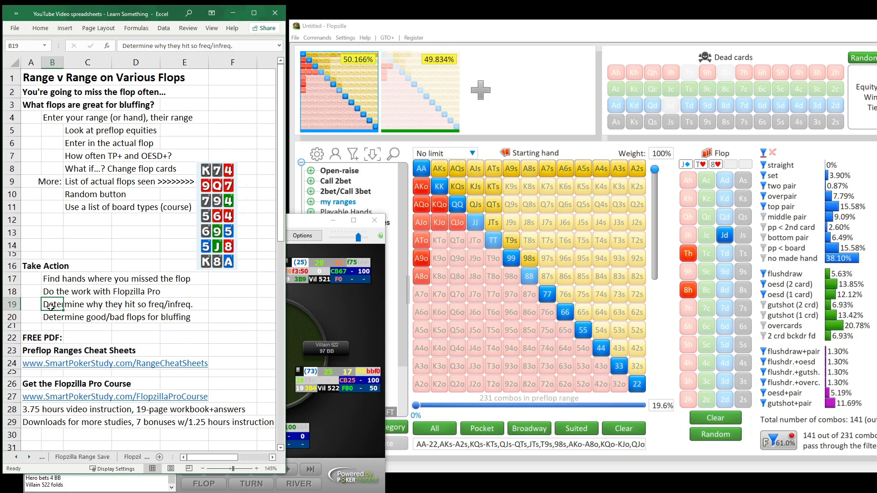
click(54, 319)
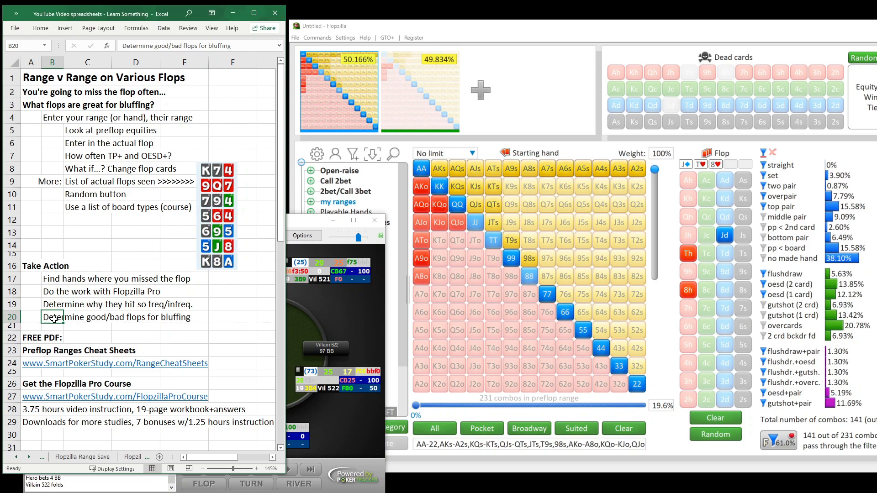
mouse_move(334, 106)
mouse_move(422, 109)
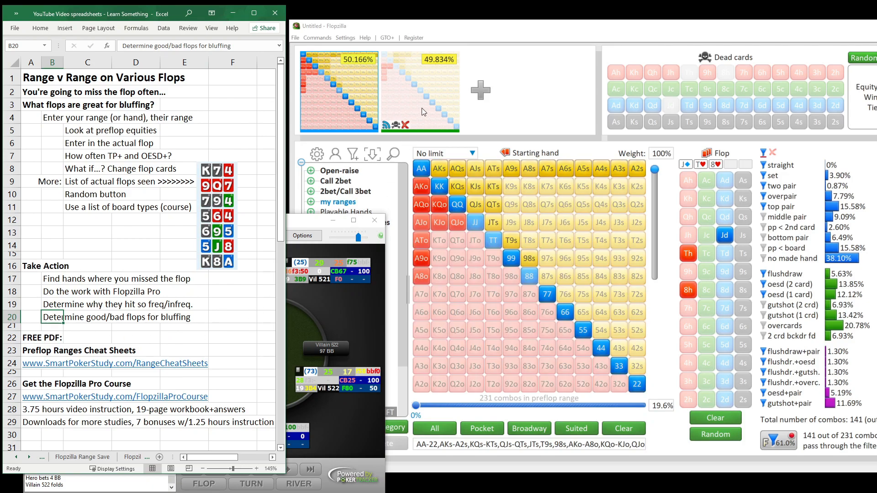